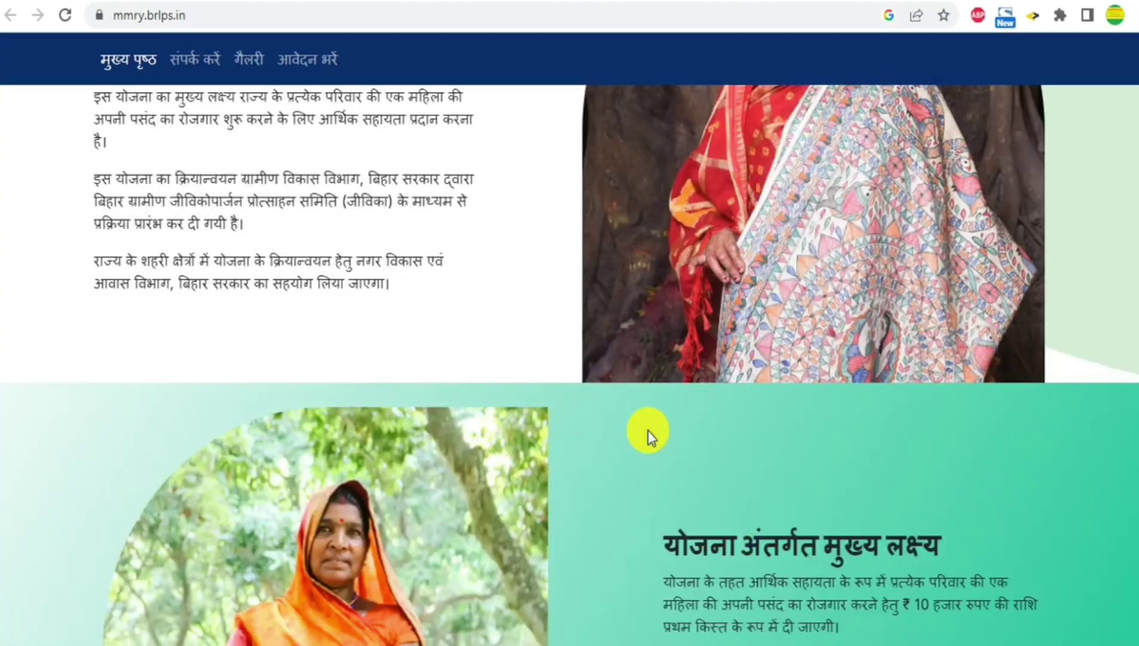
Look over the मुख्यमंत्री महिला रोजगार योजना home page, from its banner and form link to the application process section.
scroll(648, 430, "down", 10)
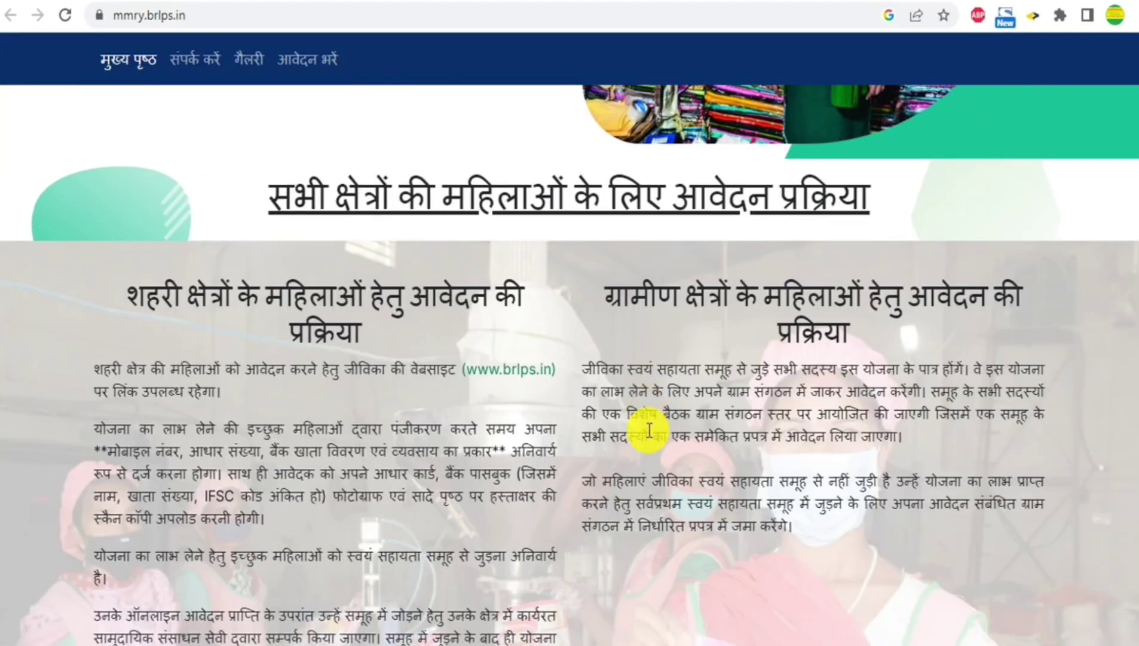
scroll(649, 430, "down", 10)
scroll(648, 430, "up", 8)
scroll(648, 430, "up", 10)
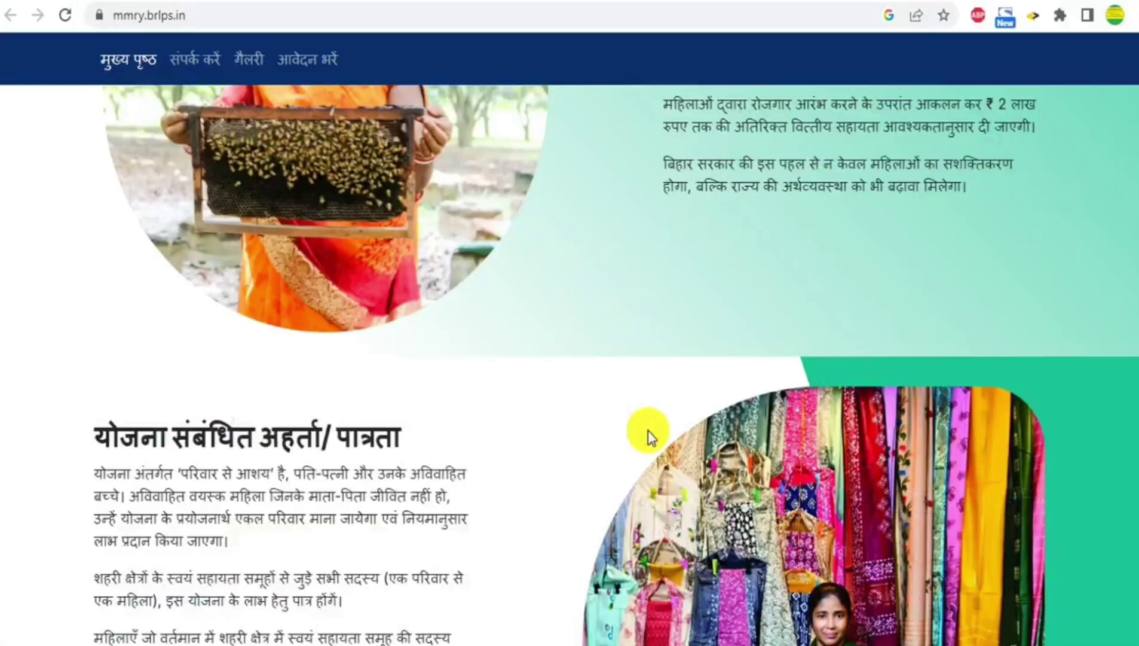
scroll(648, 430, "up", 15)
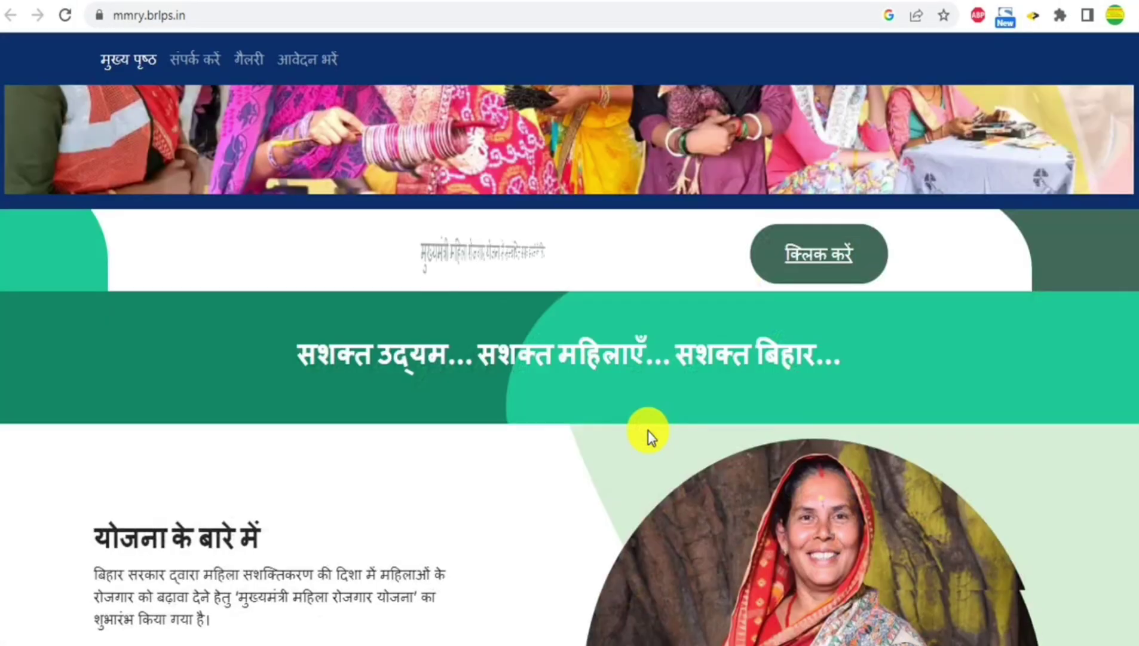
scroll(648, 430, "up", 3)
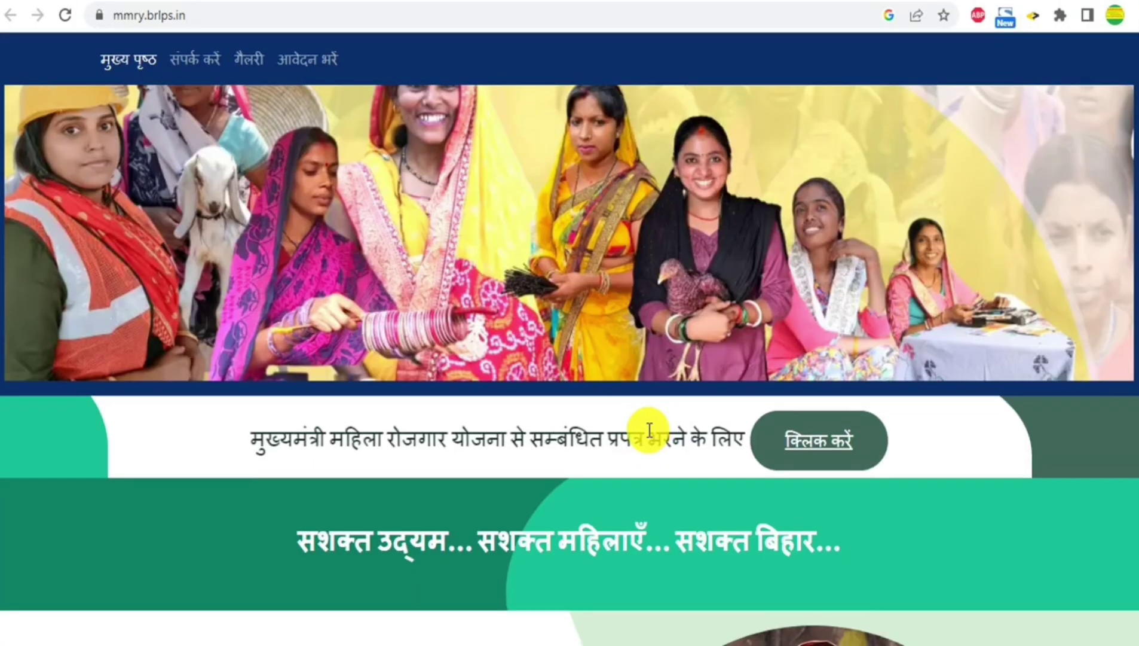
scroll(648, 430, "up", 9)
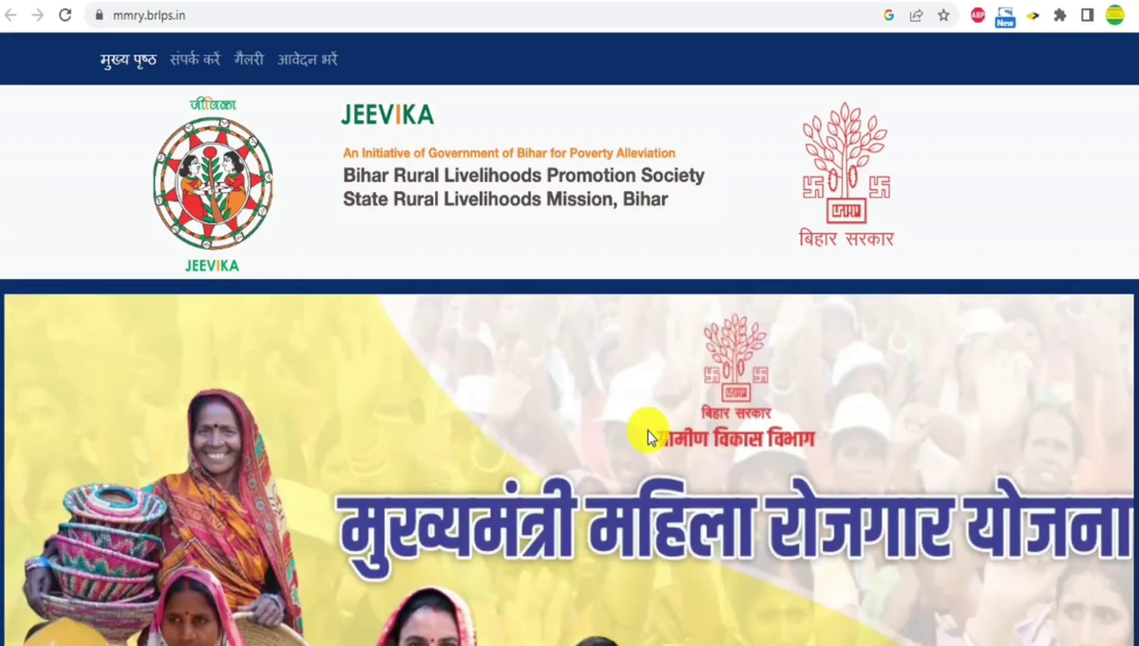
scroll(647, 430, "down", 3)
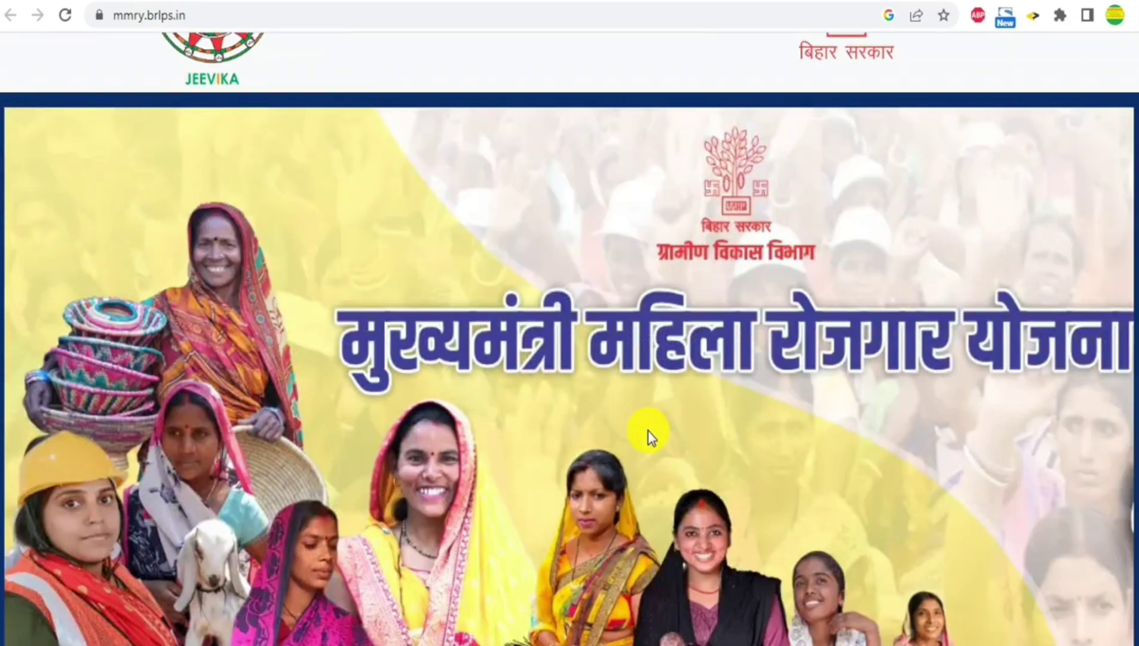
scroll(648, 430, "down", 3)
scroll(648, 430, "down", 3)
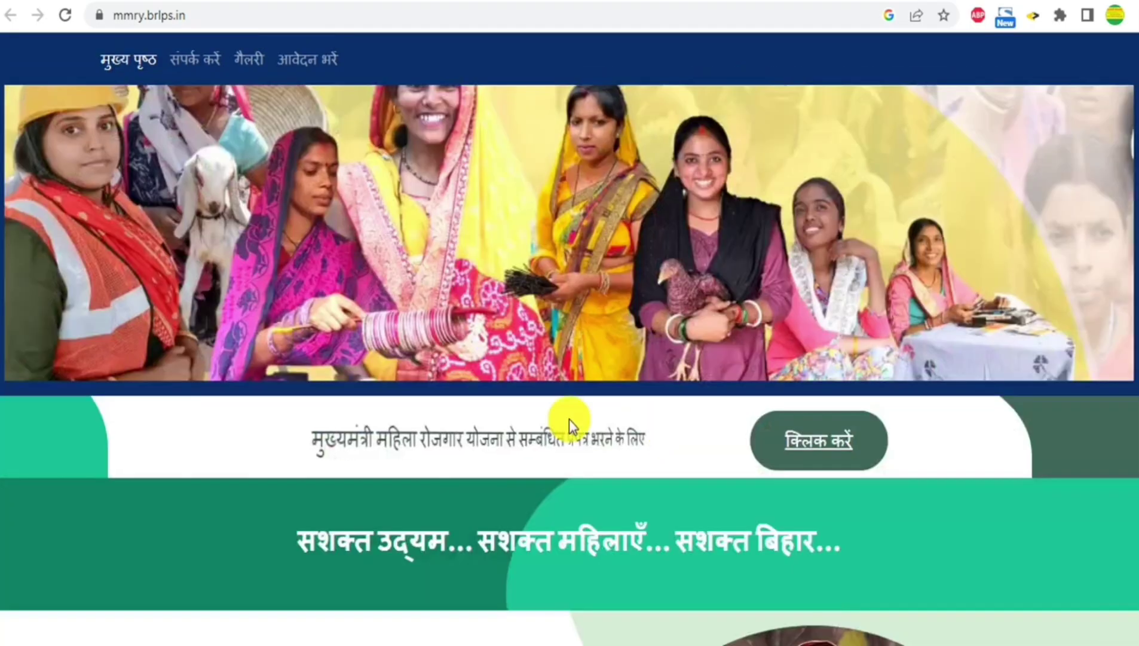
Read the योजना अंतर्गत मुख्य लक्ष्य section, highlighting the first-instalment amount and the additional assistance amount.
scroll(479, 407, "down", 3)
scroll(563, 389, "down", 3)
scroll(564, 390, "down", 13)
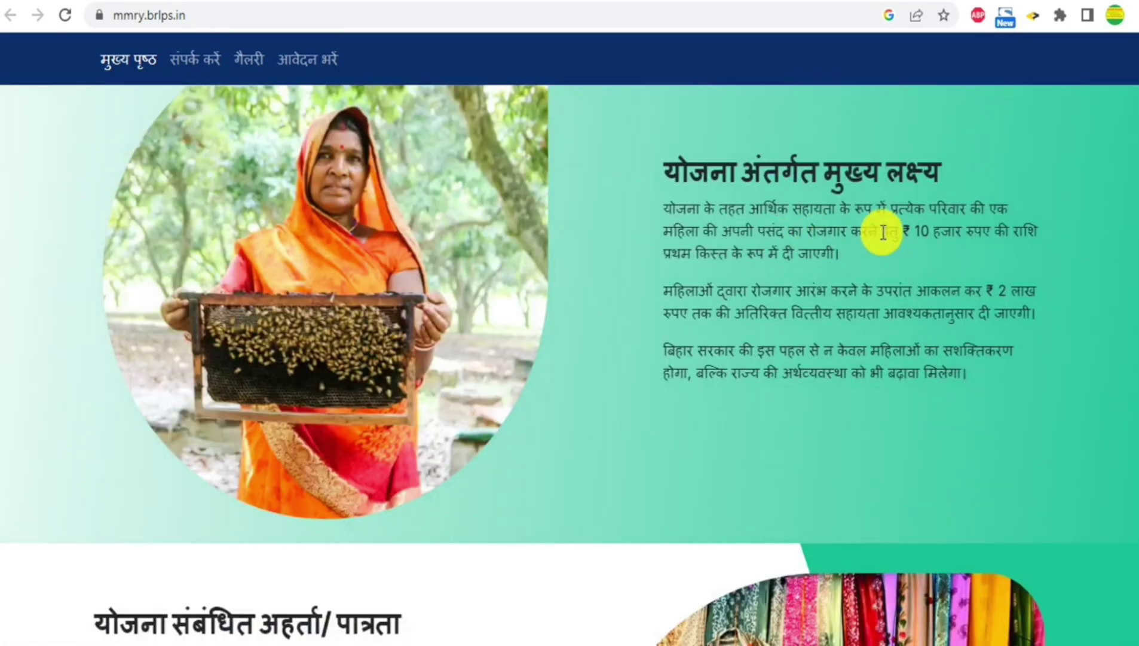
left_click_drag(884, 231, 1039, 232)
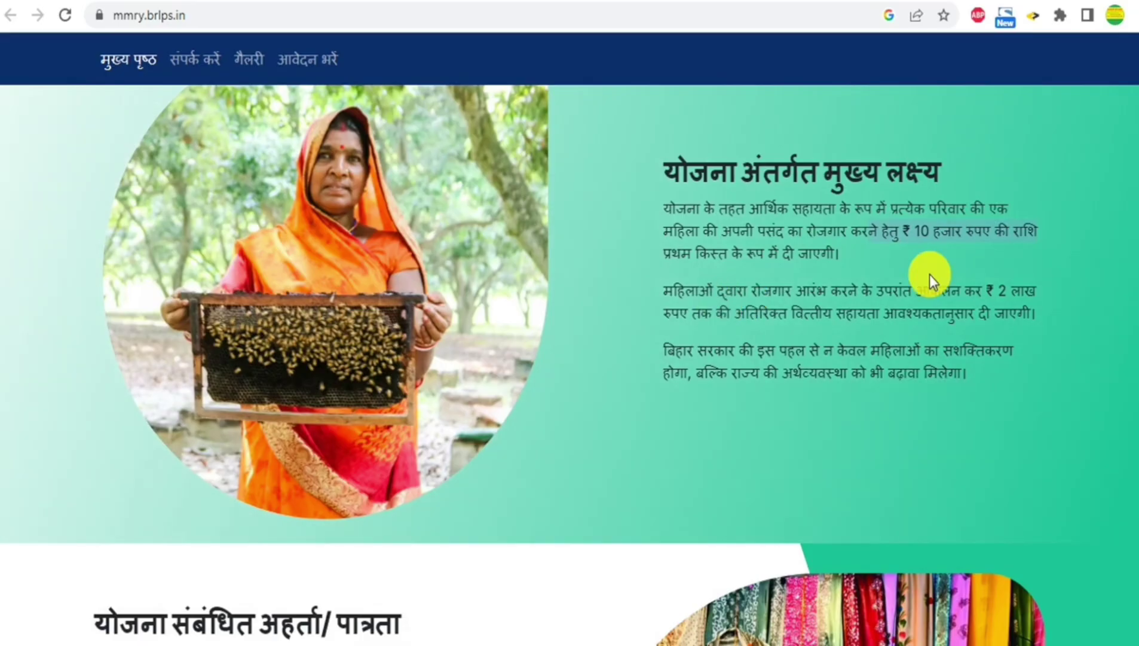
scroll(759, 332, "down", 6)
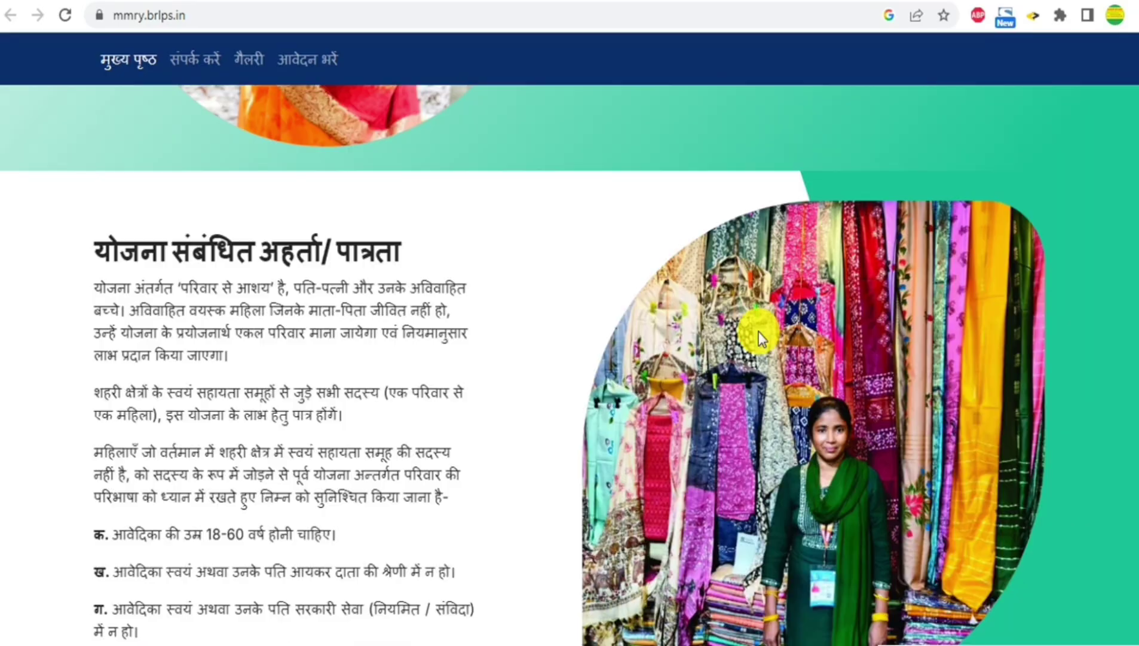
scroll(670, 359, "up", 4)
scroll(669, 359, "up", 2)
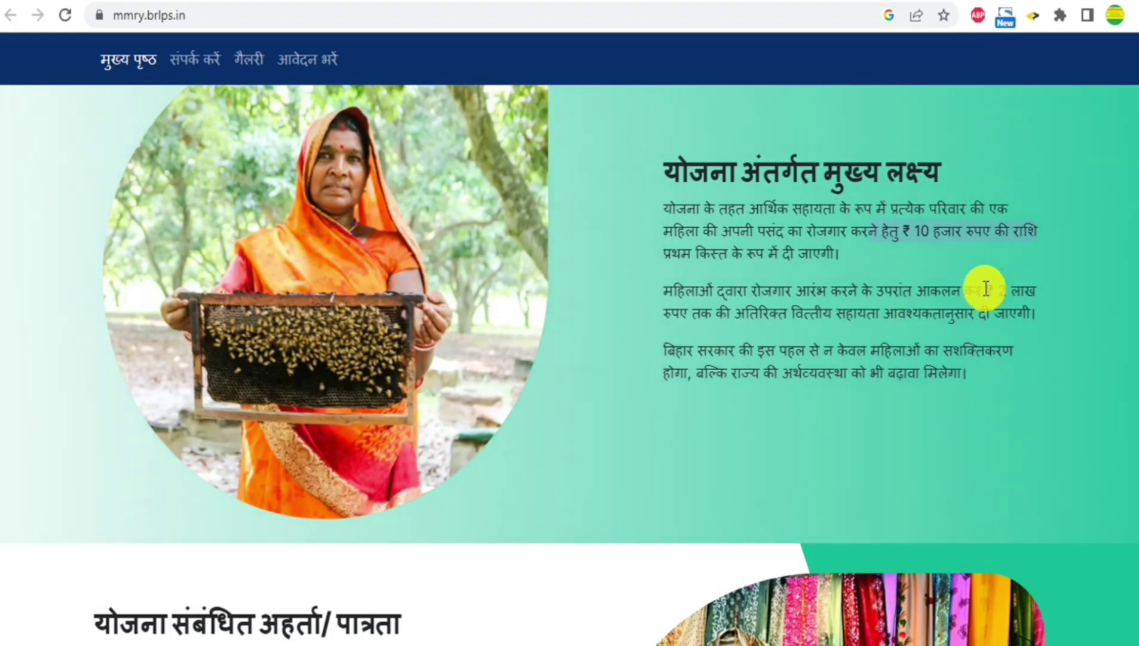
left_click_drag(986, 289, 1048, 293)
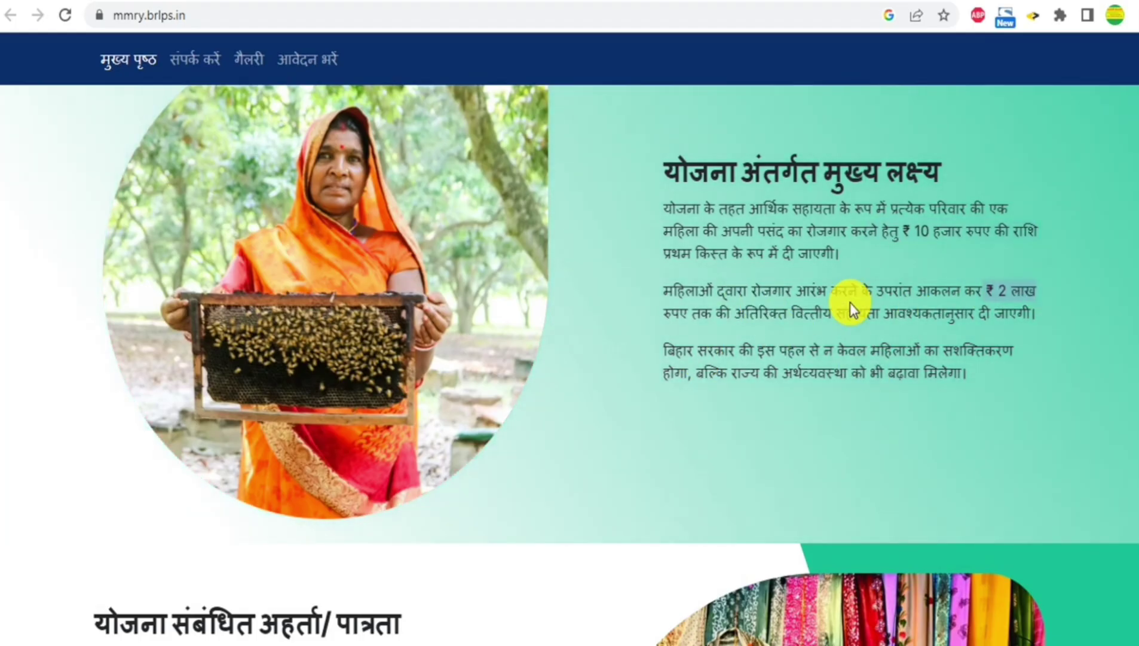
Read the योजना संबंधित अहर्ता/ पात्रता section for the family definition and the applicant's age, tax and employment conditions.
scroll(658, 371, "down", 3)
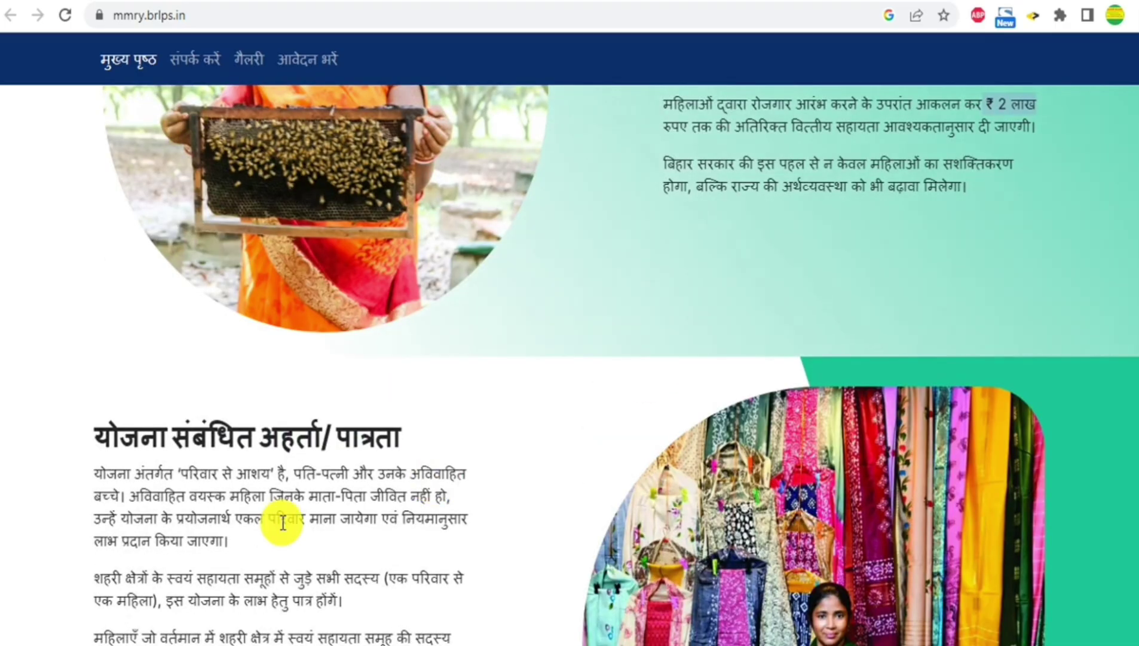
scroll(290, 440, "down", 3)
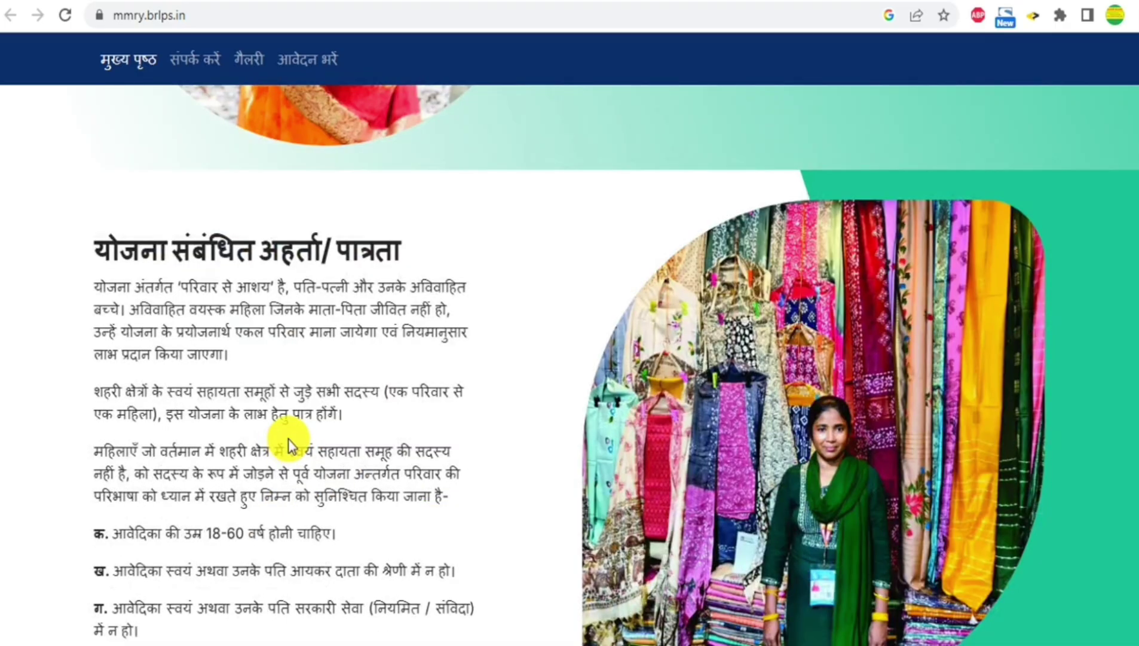
scroll(288, 438, "down", 3)
scroll(325, 418, "up", 3)
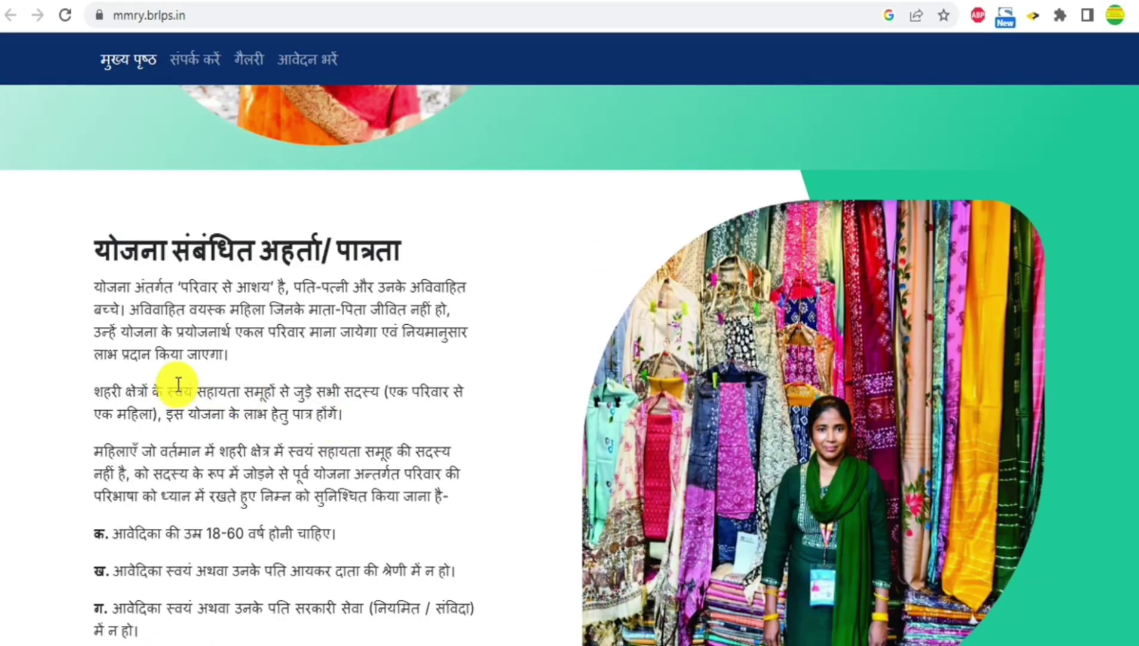
scroll(287, 397, "down", 3)
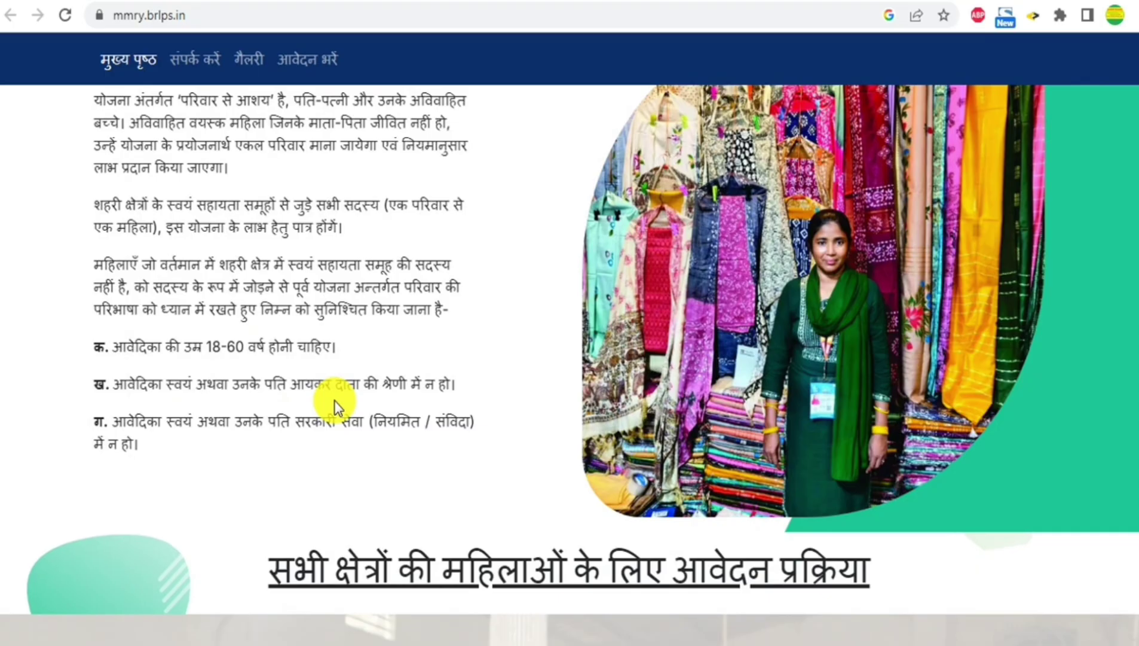
scroll(334, 400, "down", 5)
scroll(334, 400, "up", 3)
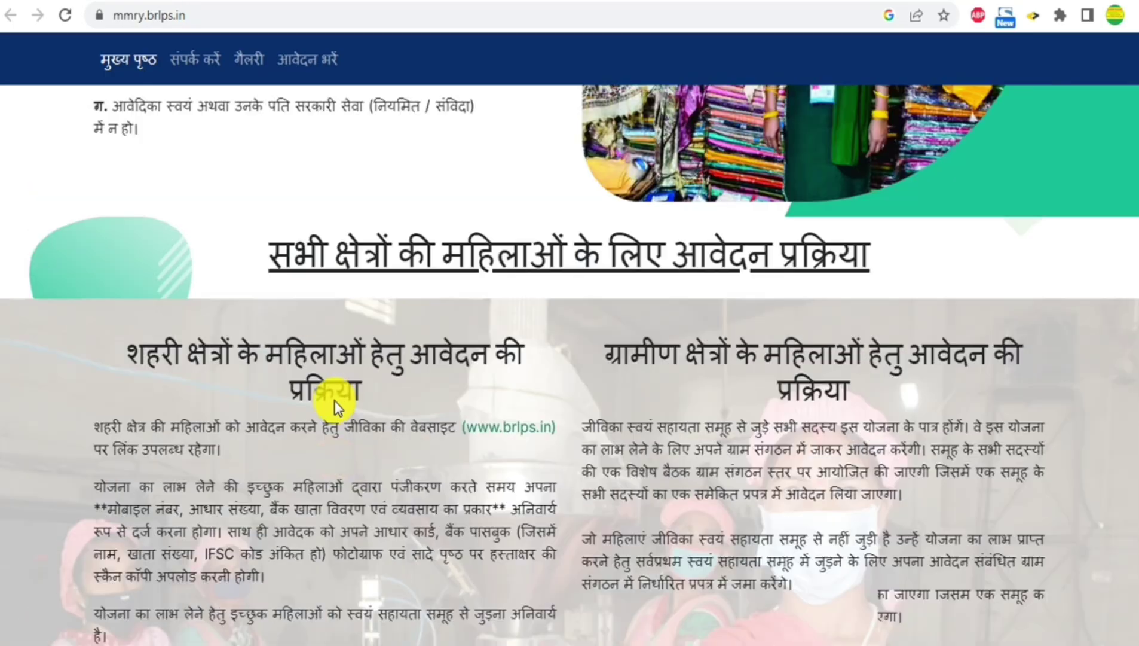
scroll(332, 397, "up", 3)
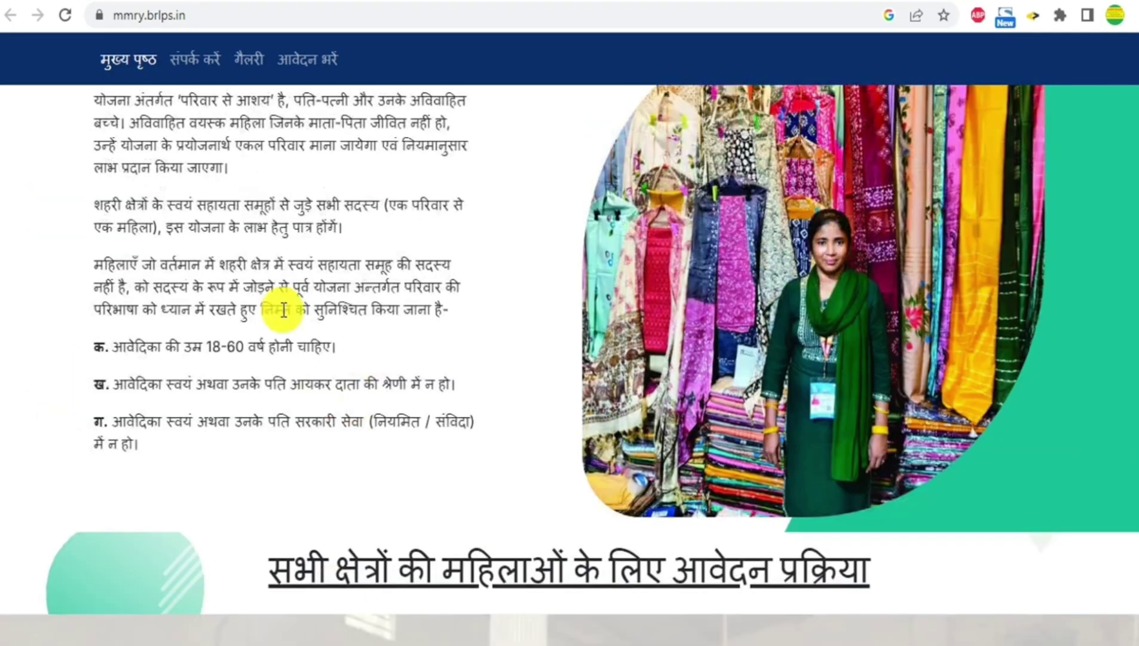
scroll(299, 376, "up", 3)
scroll(320, 399, "down", 3)
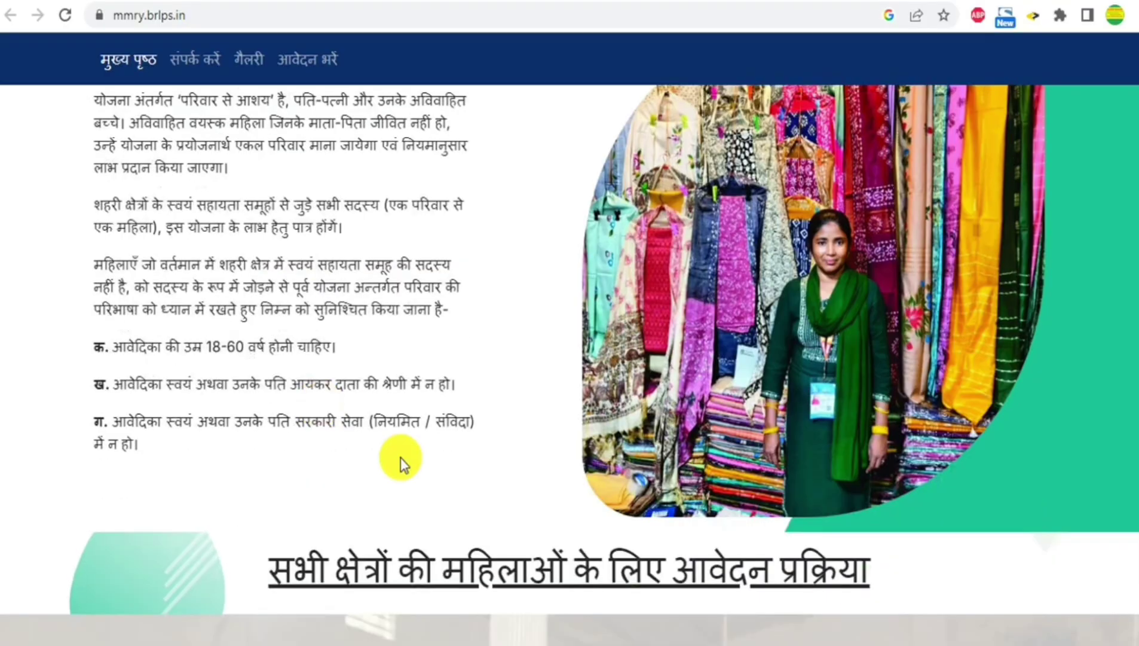
scroll(461, 394, "down", 3)
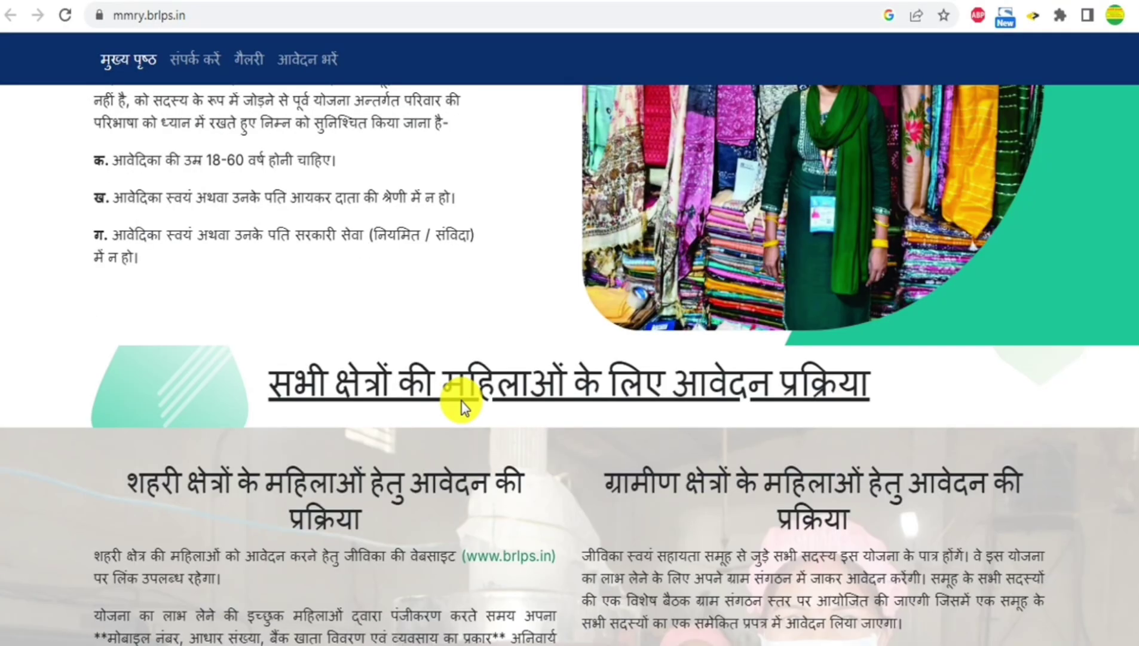
Examine the application process for urban and rural women, including required documents, self-help group membership and the complaint notice.
scroll(462, 403, "down", 3)
scroll(466, 413, "down", 3)
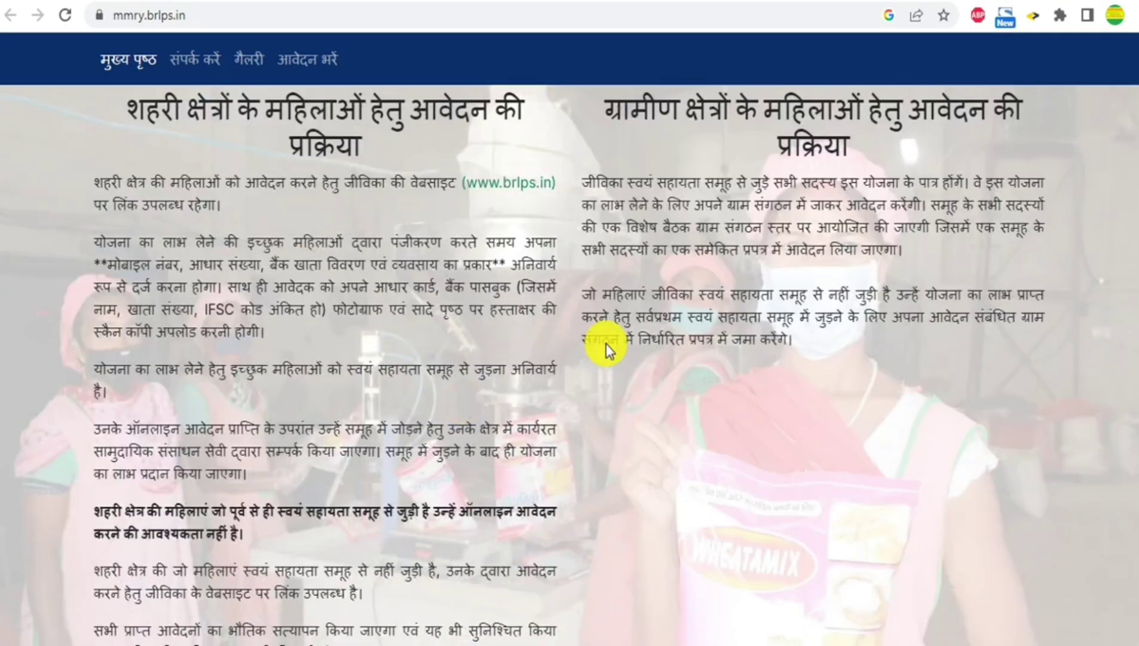
scroll(701, 424, "up", 3)
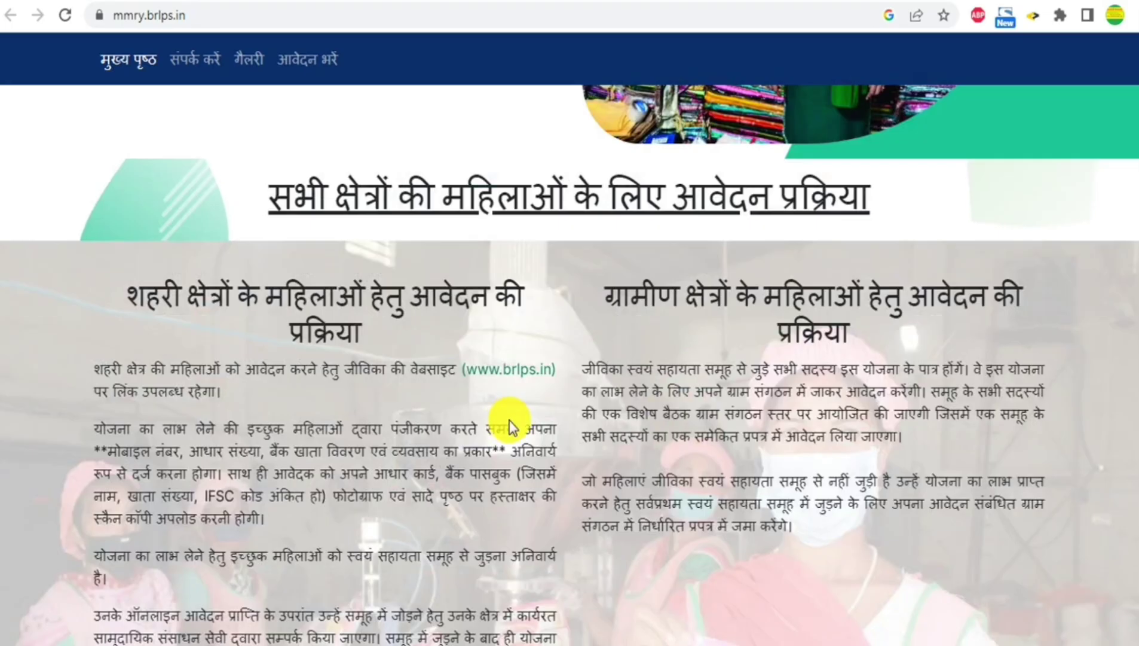
scroll(307, 374, "down", 3)
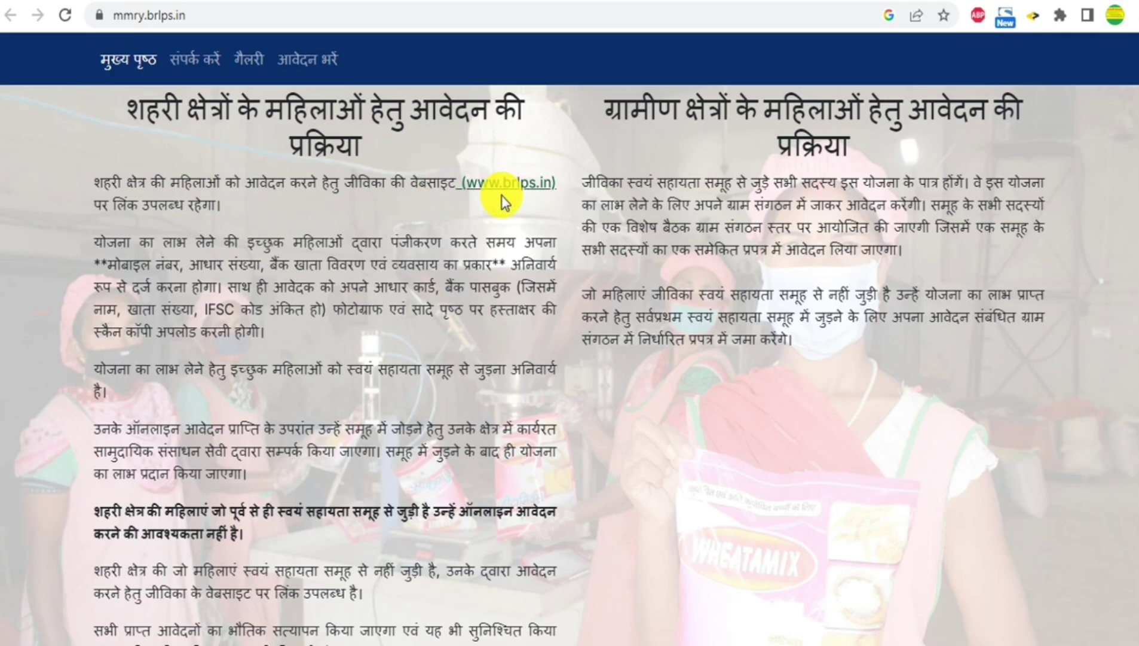
scroll(348, 383, "up", 10)
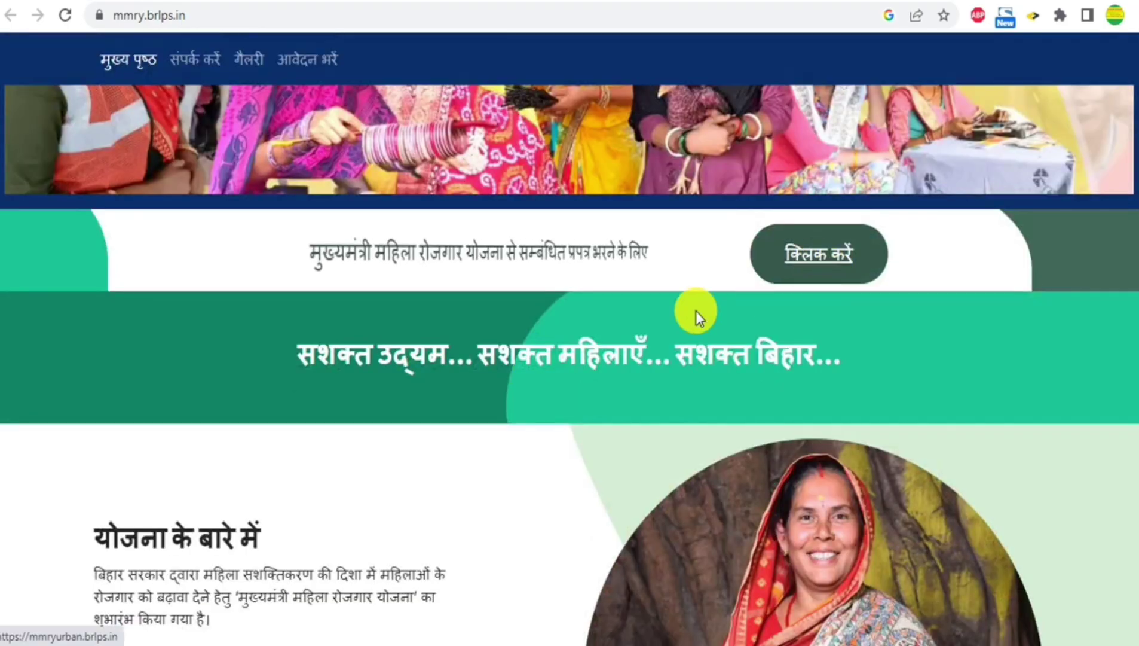
scroll(421, 422, "down", 8)
scroll(420, 422, "down", 6)
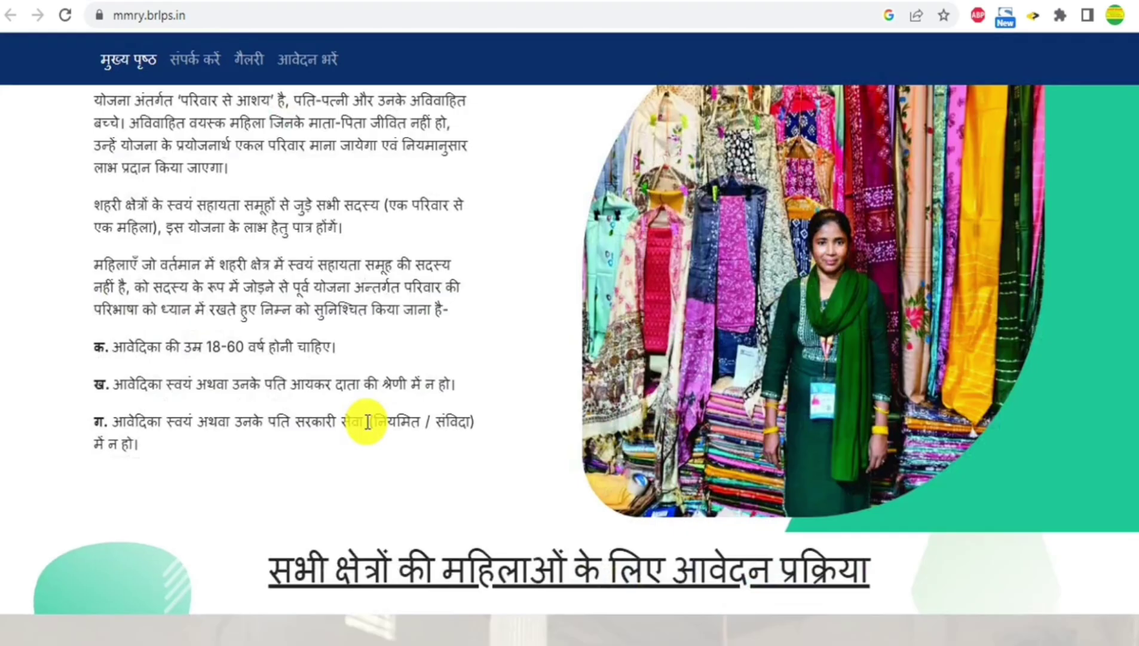
scroll(367, 422, "up", 3)
scroll(254, 356, "down", 12)
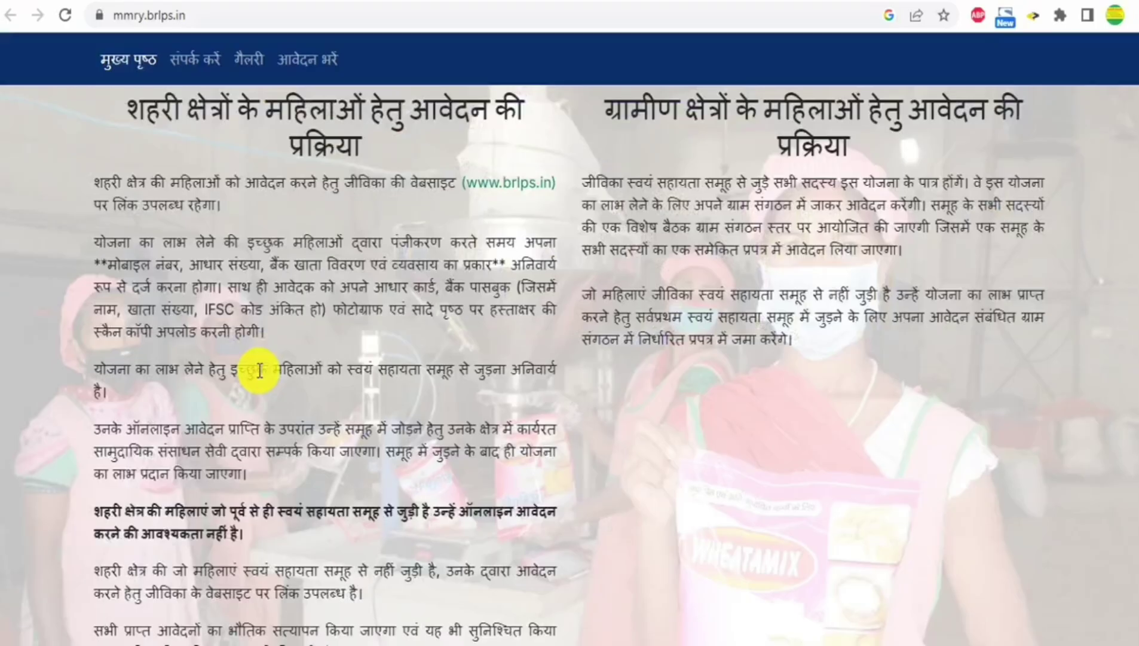
scroll(259, 371, "down", 3)
scroll(338, 368, "up", 3)
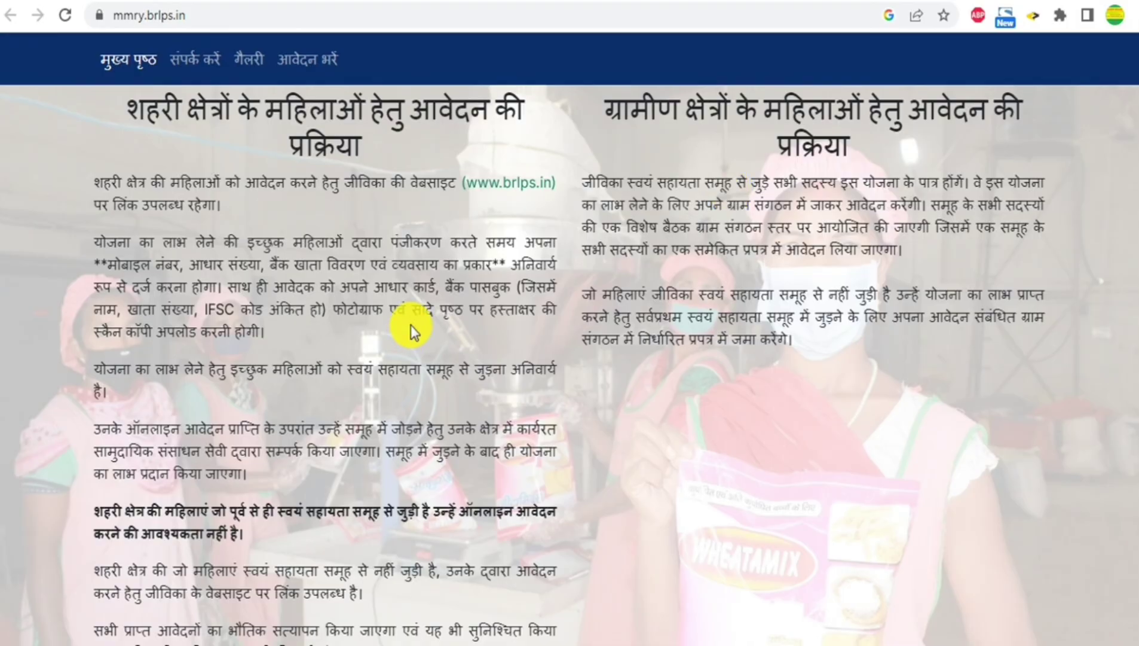
scroll(411, 329, "down", 3)
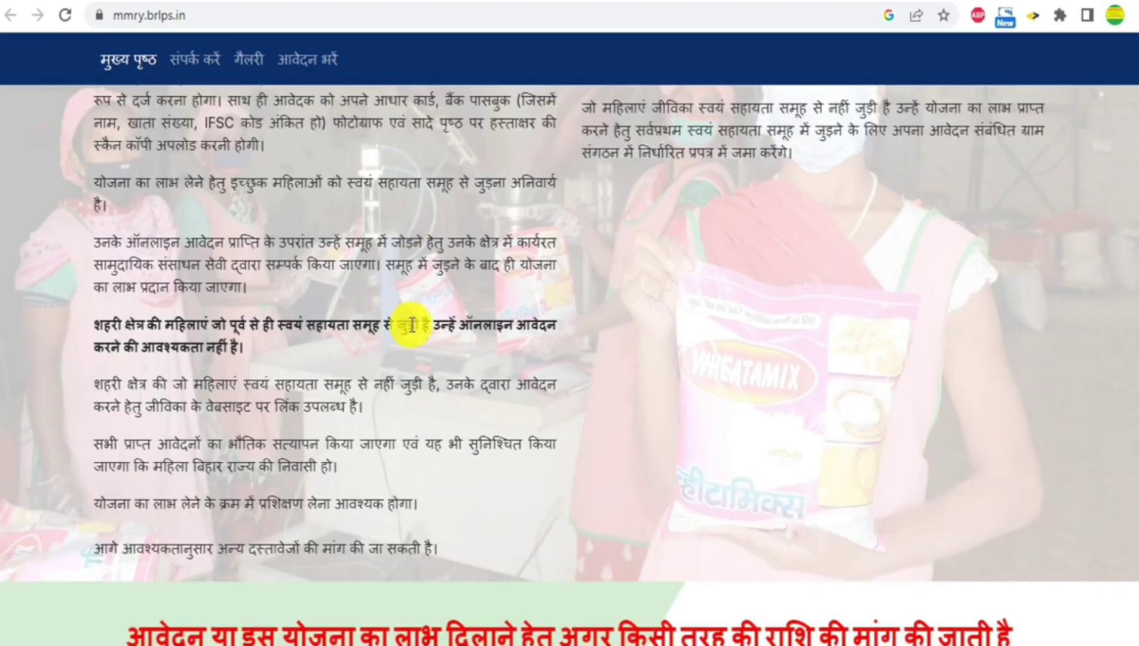
scroll(411, 326, "up", 3)
scroll(302, 361, "down", 3)
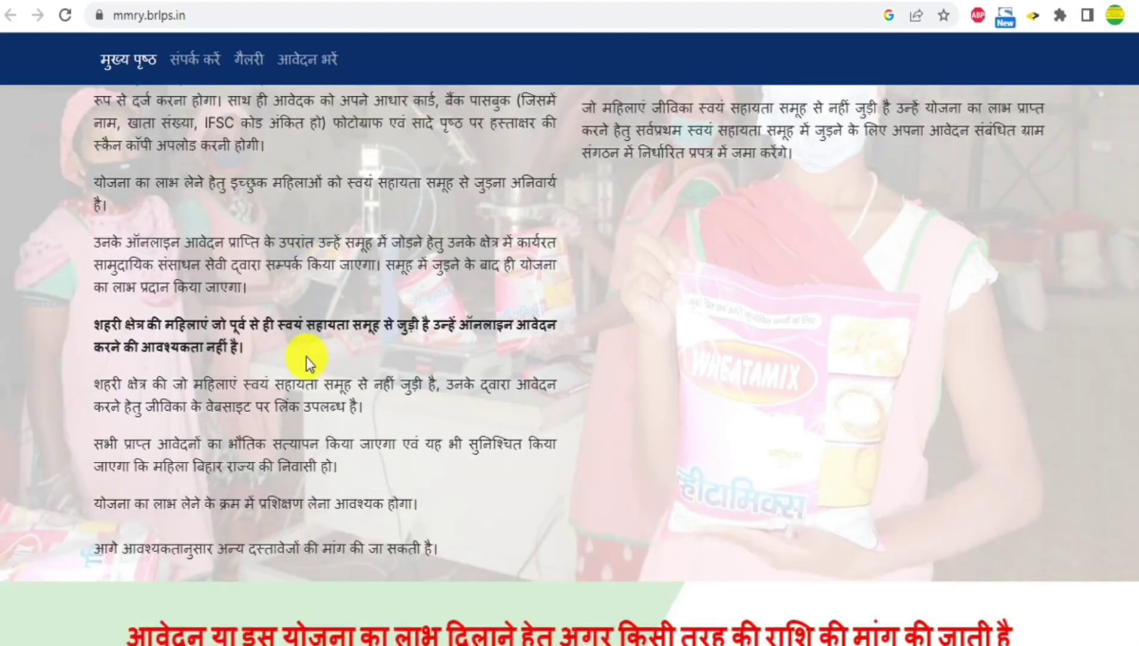
scroll(306, 356, "down", 3)
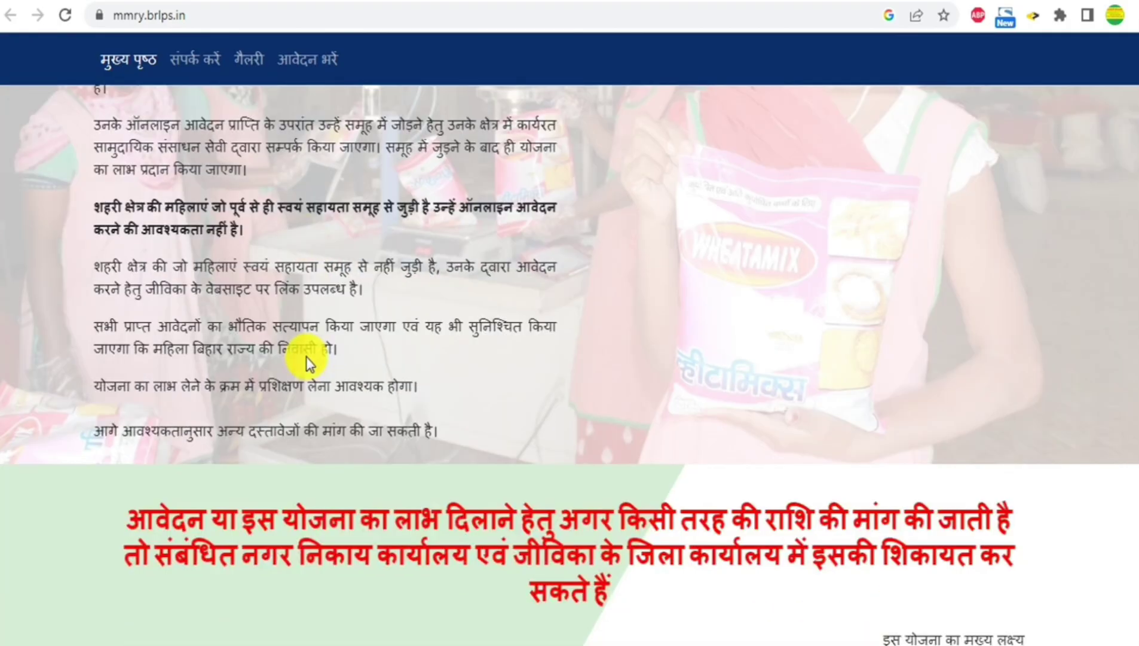
scroll(352, 293, "up", 3)
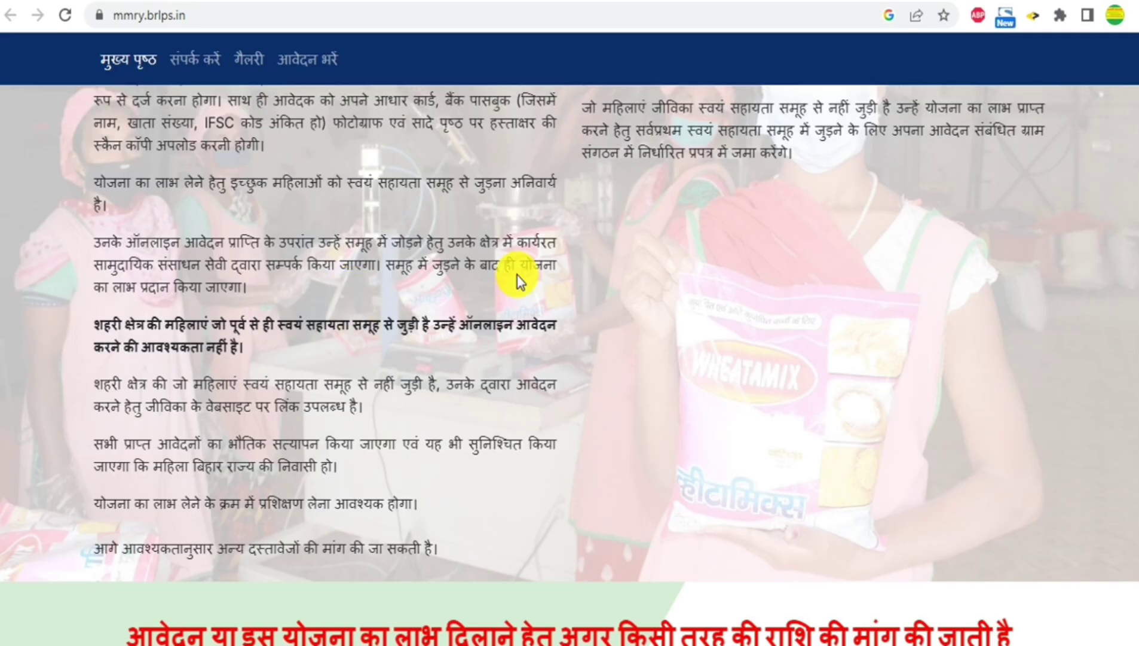
Open the मुख्यमंत्री महिला रोजगार योजना application form from the link below the home page banner.
scroll(461, 297, "up", 10)
scroll(463, 297, "down", 3)
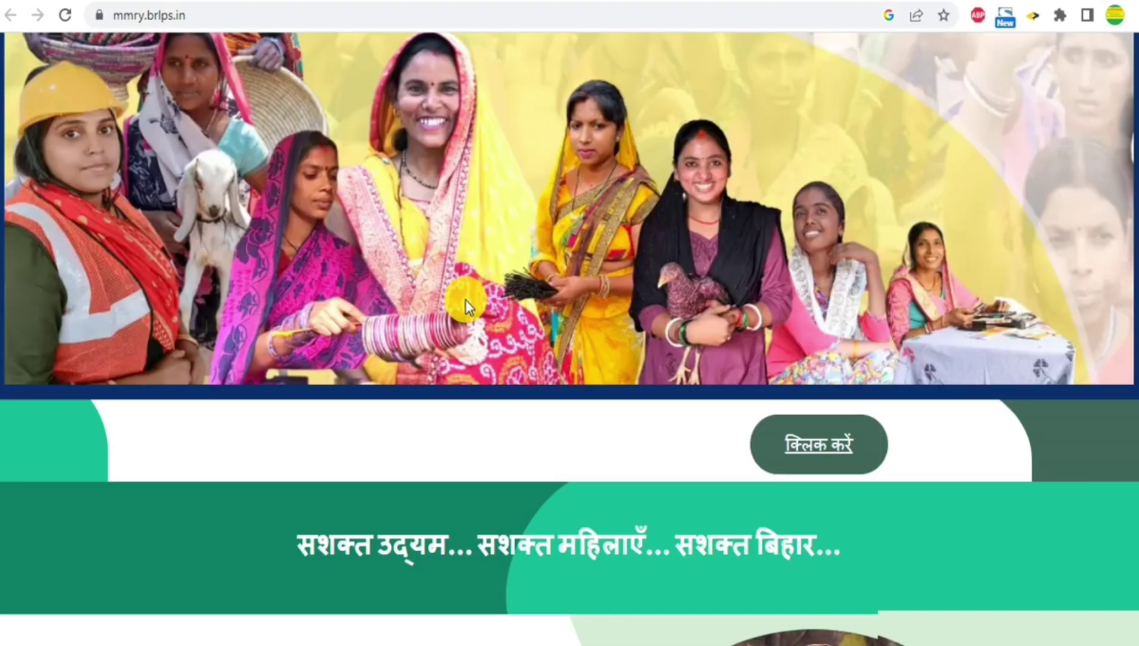
left_click(813, 443)
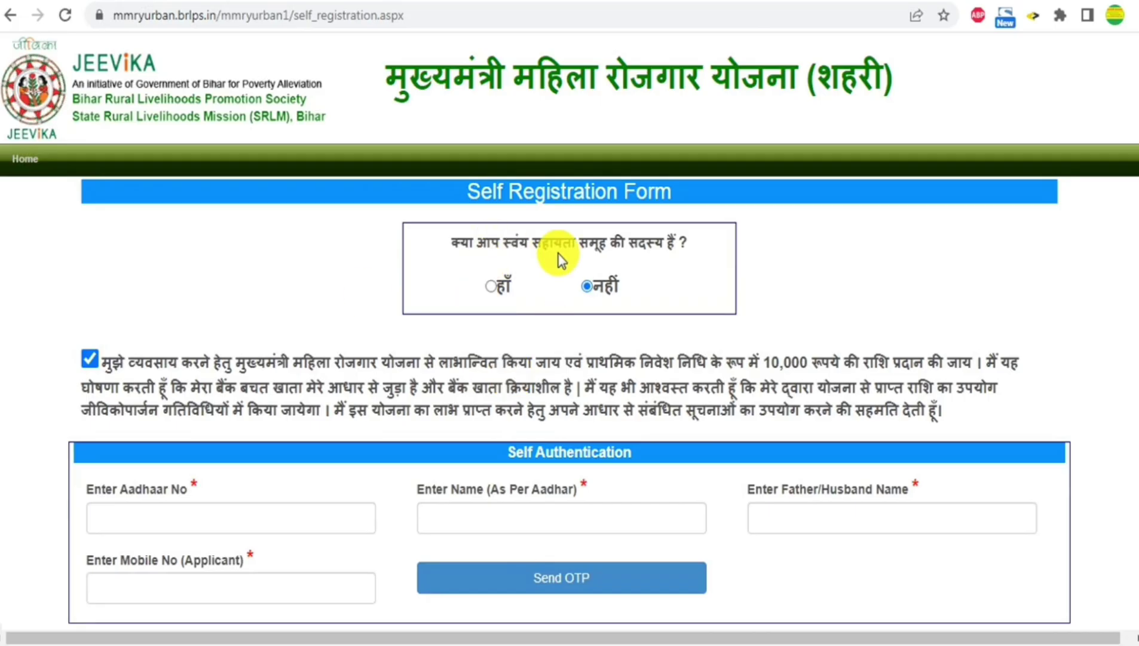
Examine the Self Registration Form's group membership question, consent declaration and Self Authentication fields.
scroll(607, 299, "down", 1)
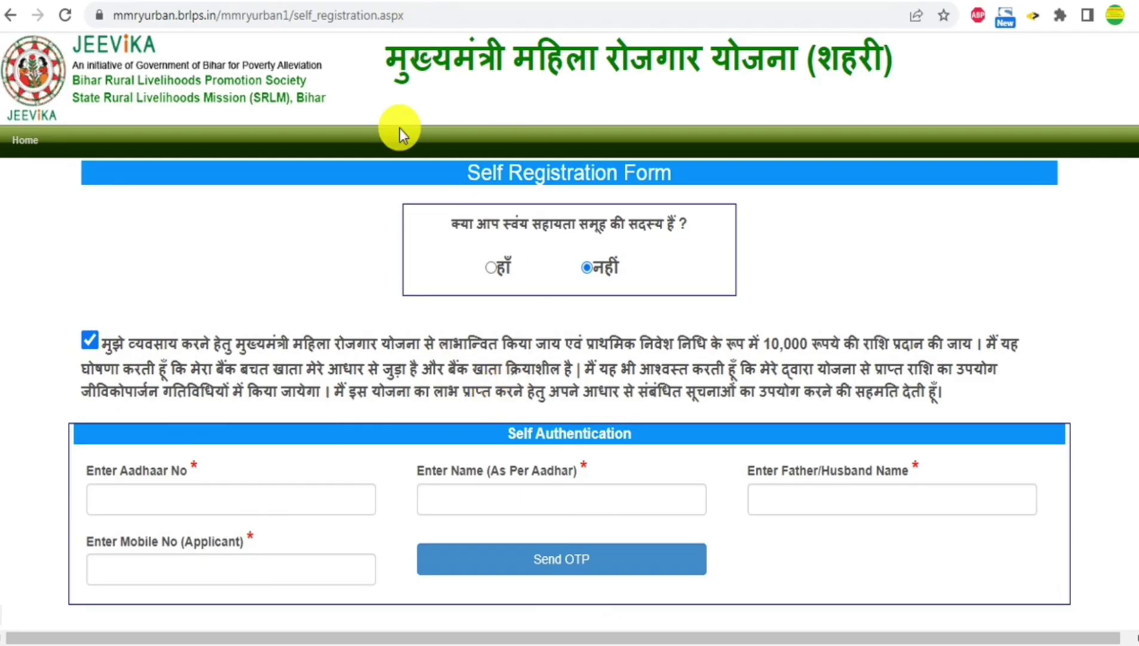
scroll(479, 437, "up", 1)
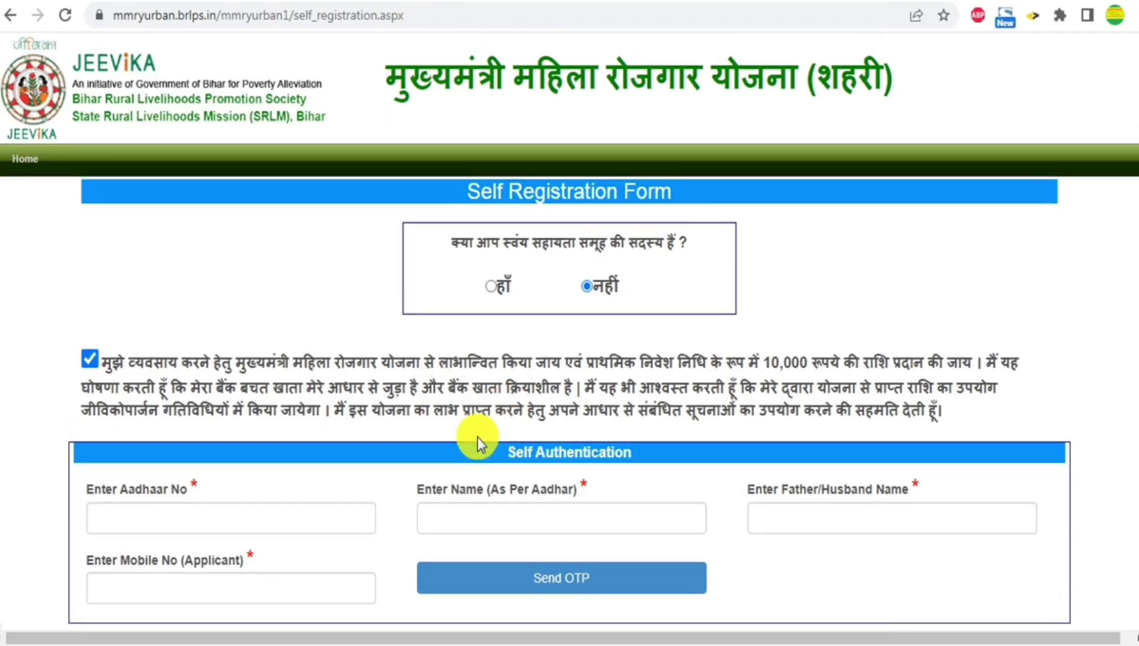
scroll(478, 444, "down", 1)
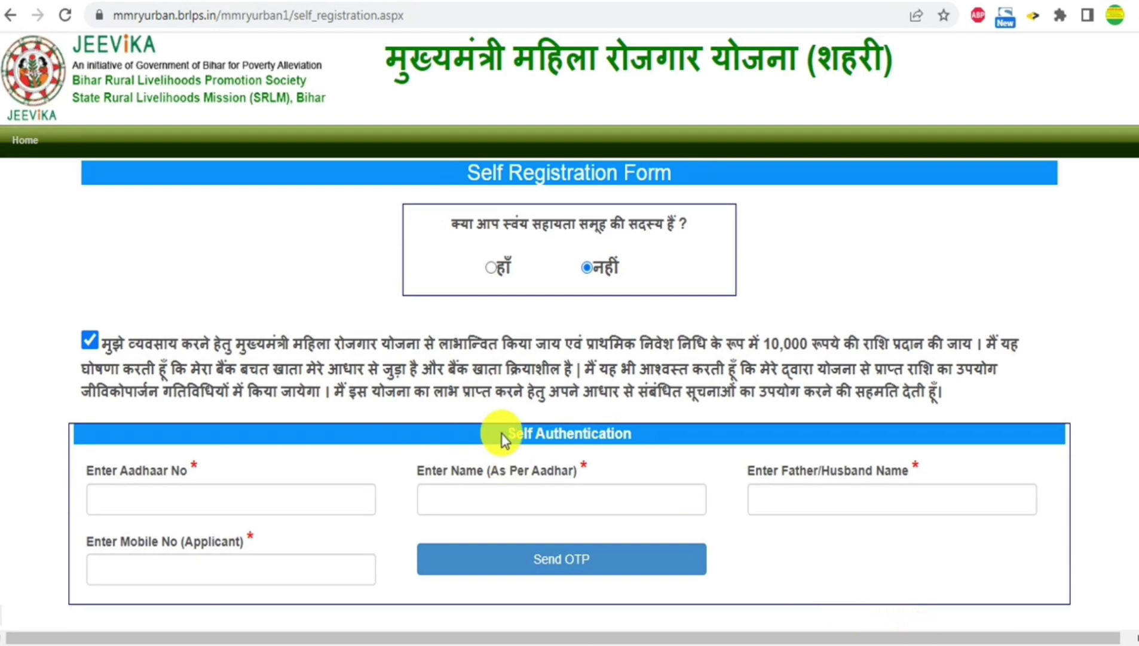
scroll(413, 433, "up", 1)
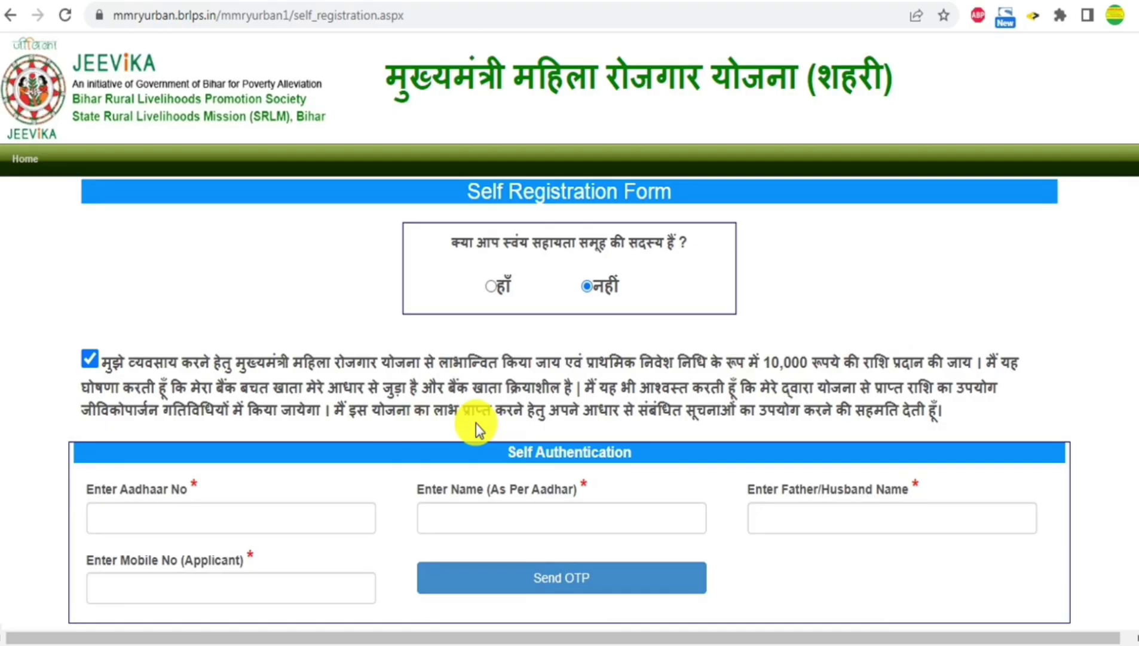
scroll(378, 366, "down", 1)
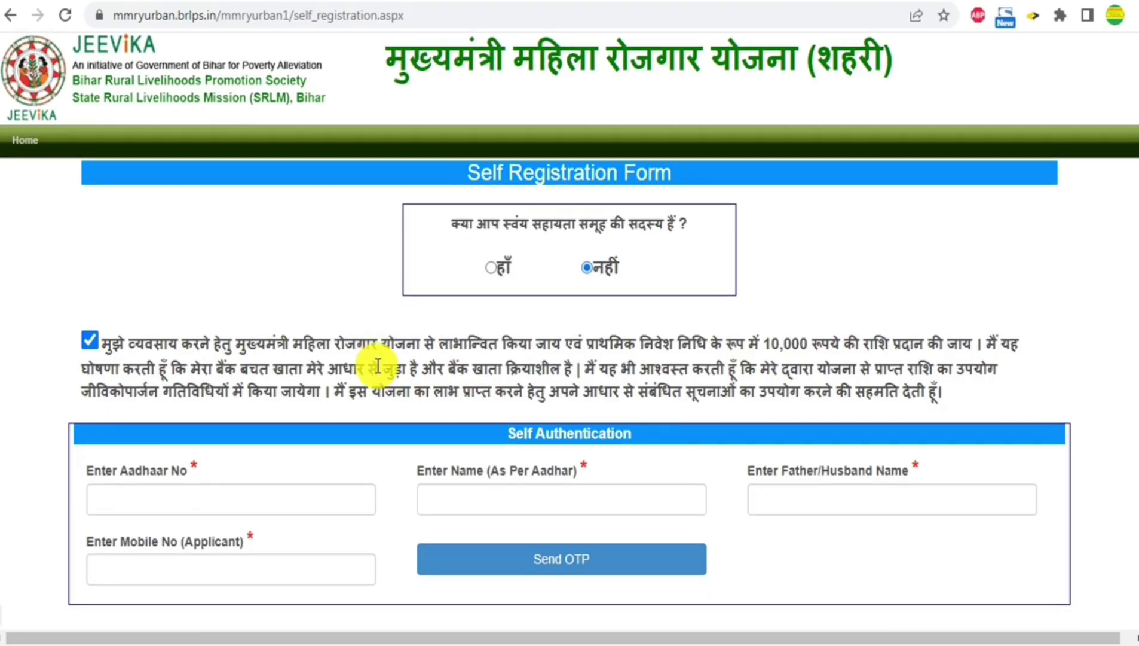
scroll(377, 366, "up", 1)
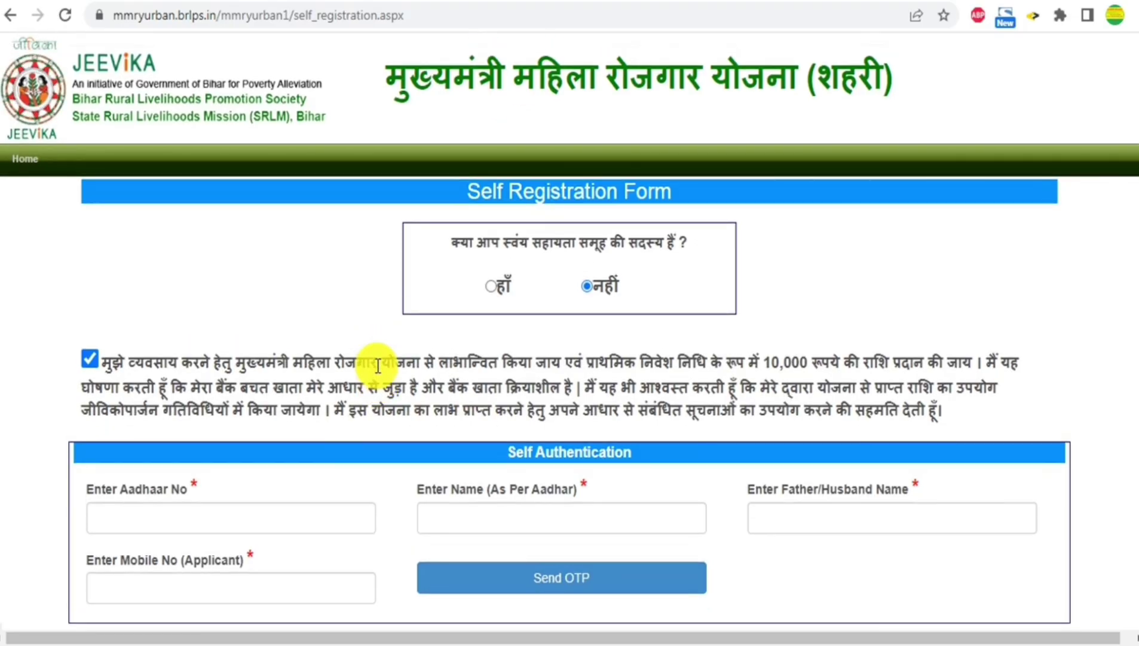
scroll(377, 365, "down", 1)
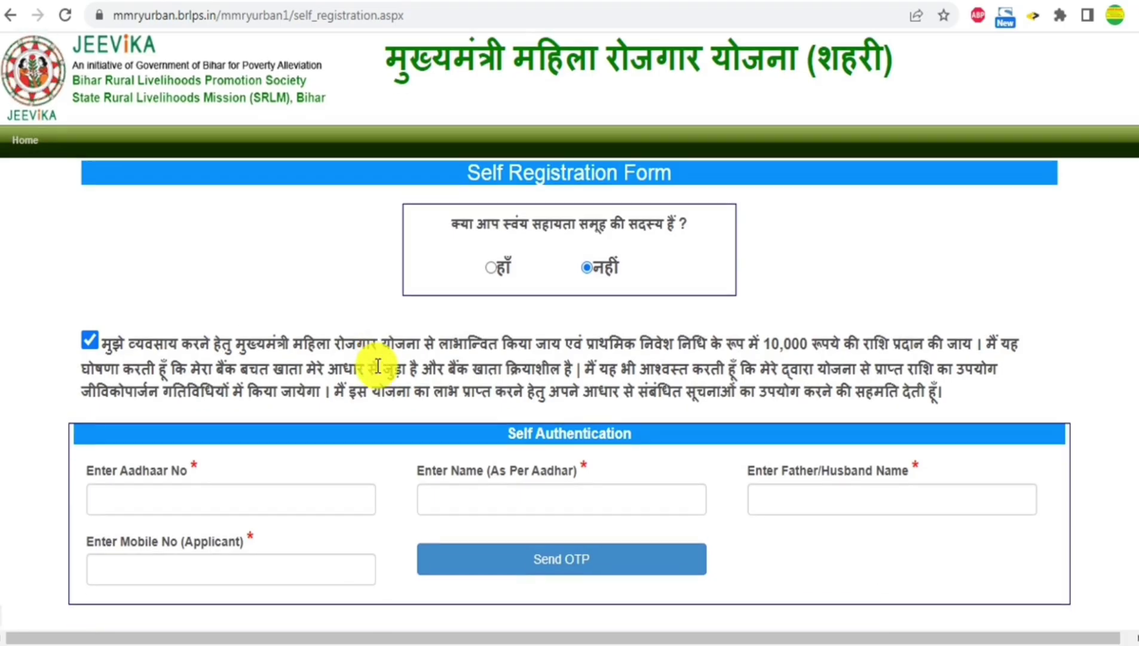